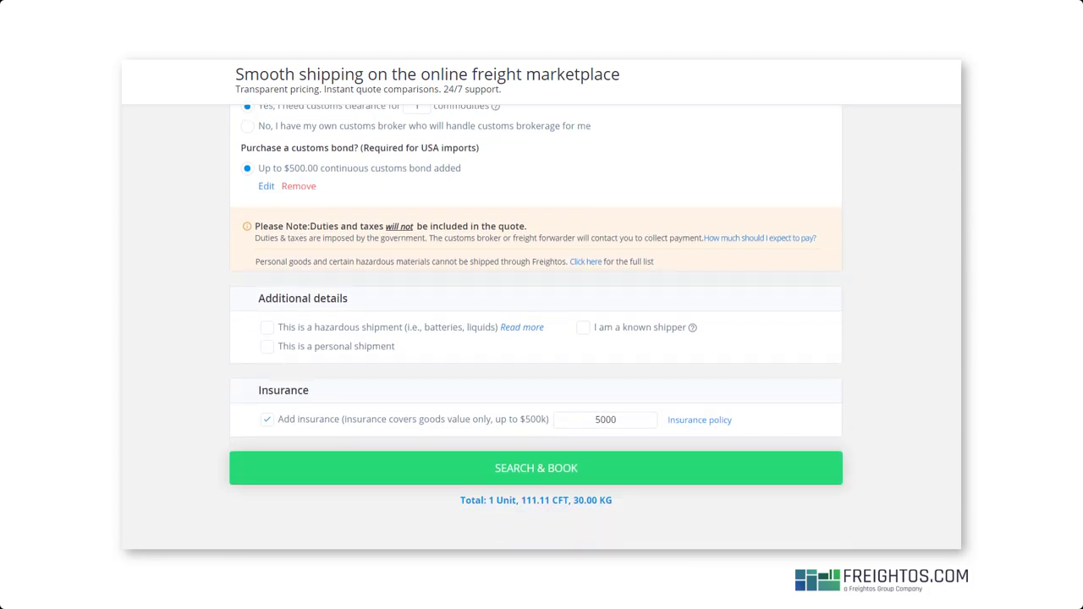
Step: Submit the completed shipment form to search for freight quotes
left_click(552, 474)
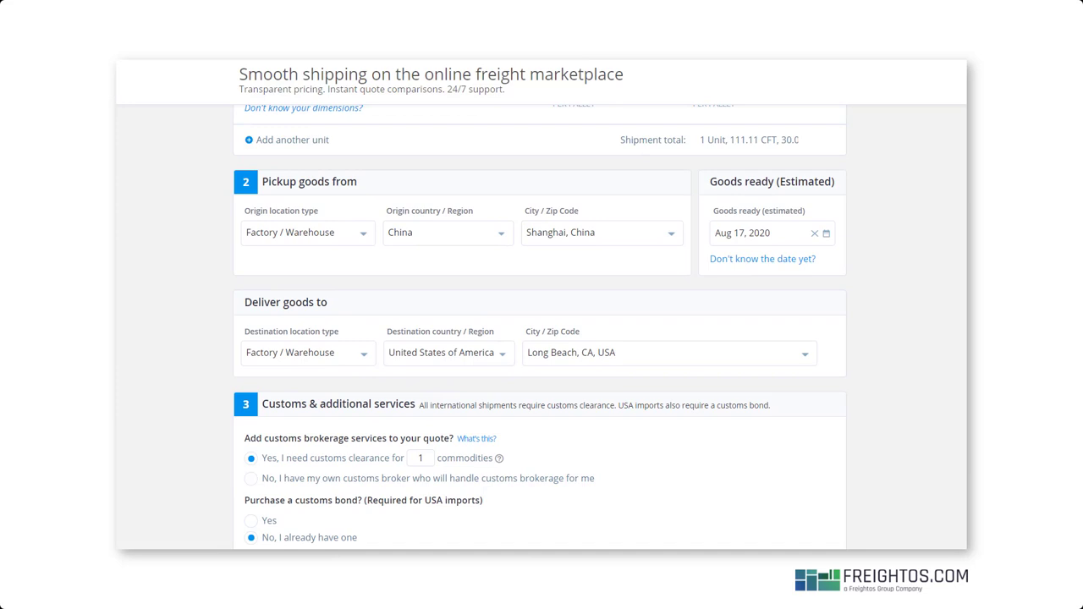
Step: Set the pickup location type to Port / Airport (FOB) in China, with CNSHA Shanghai as the port
left_click(363, 235)
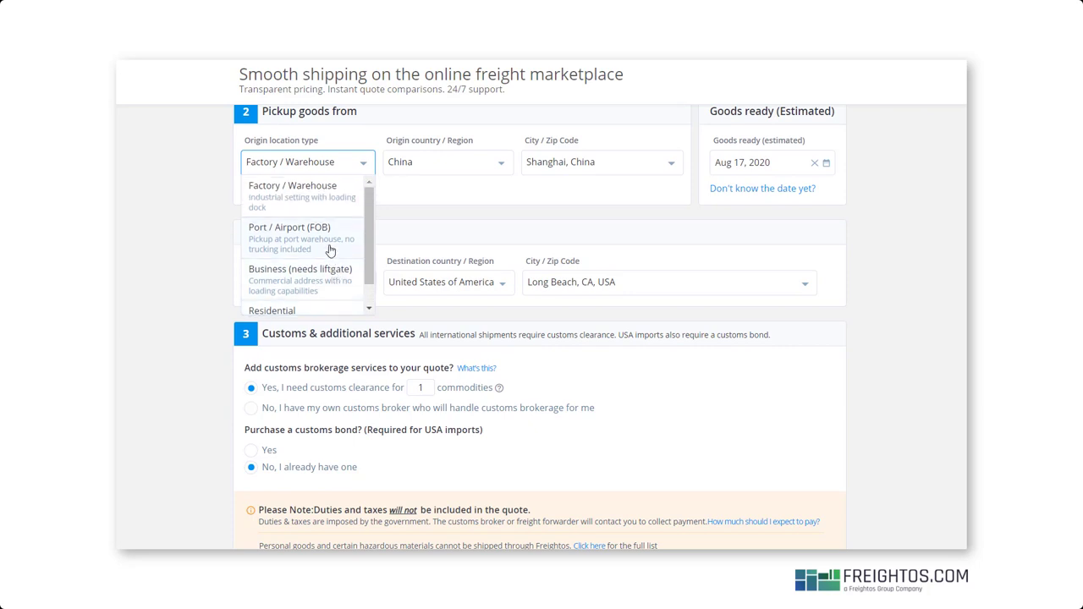
left_click(331, 245)
left_click(546, 162)
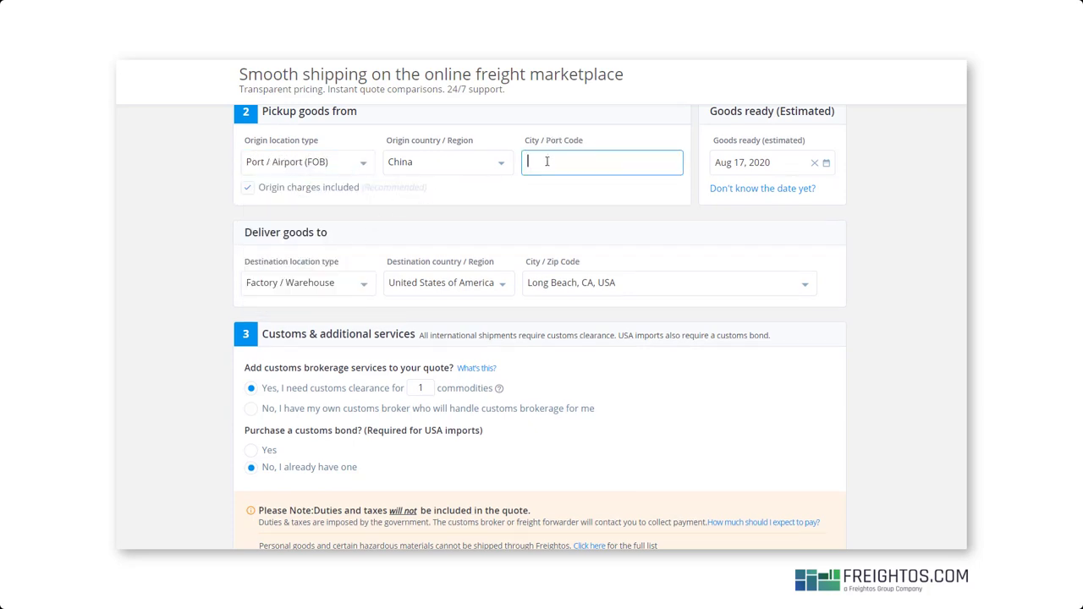
type("shanghai")
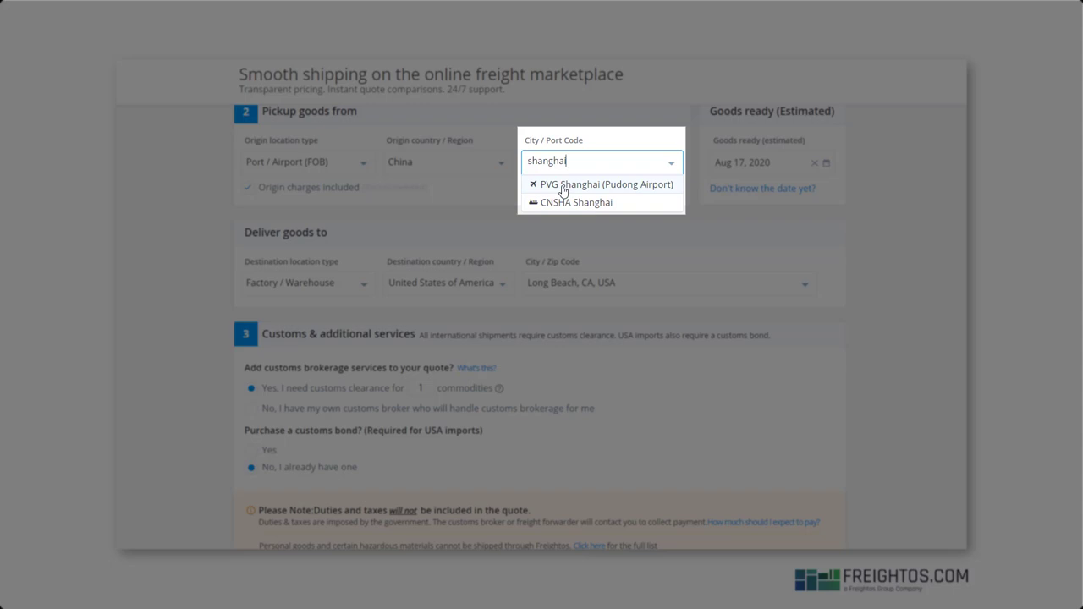
left_click(563, 202)
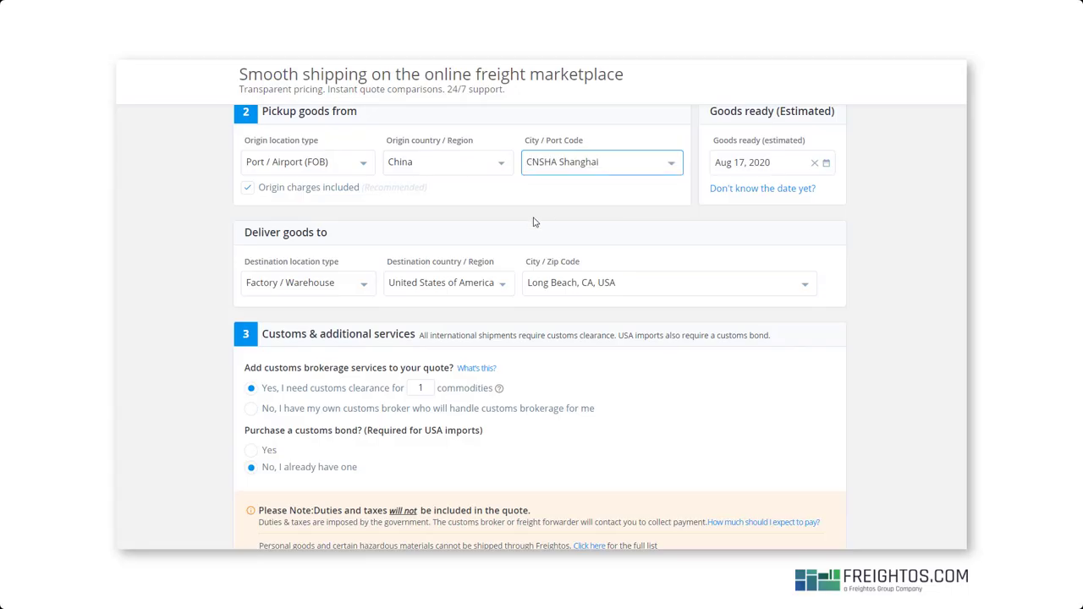
Step: Set the delivery location type to Port / Airport and choose the first port suggestion matching "long"
left_click(326, 288)
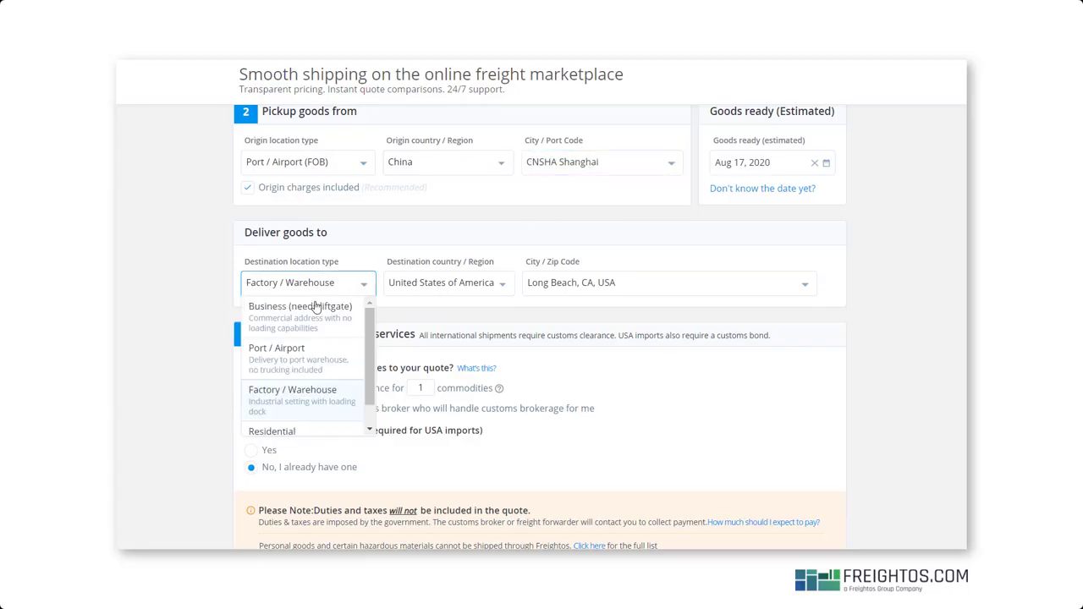
left_click(330, 350)
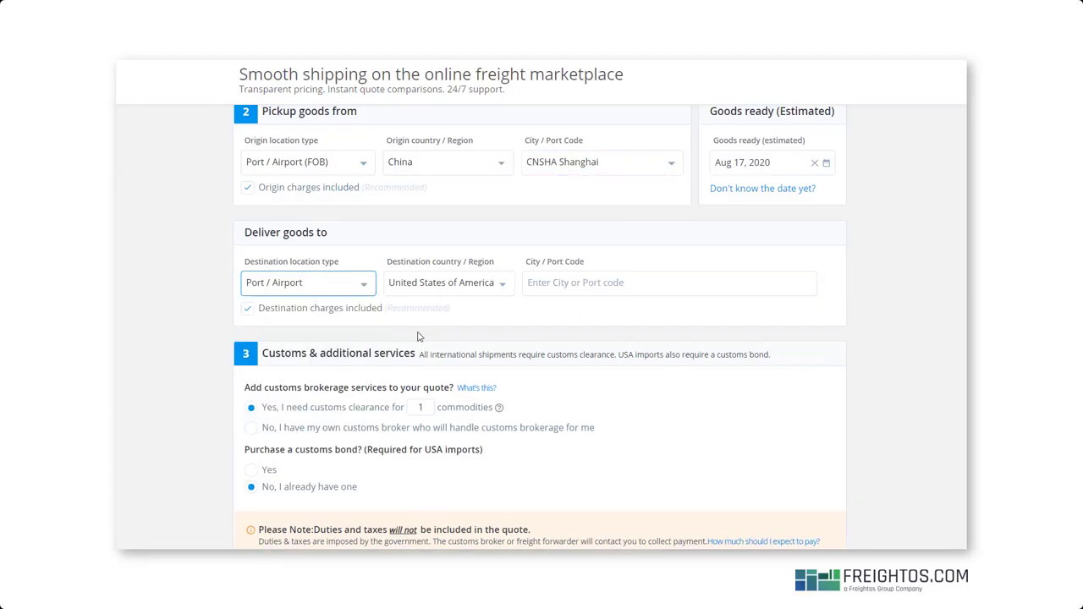
left_click(572, 284)
type("long")
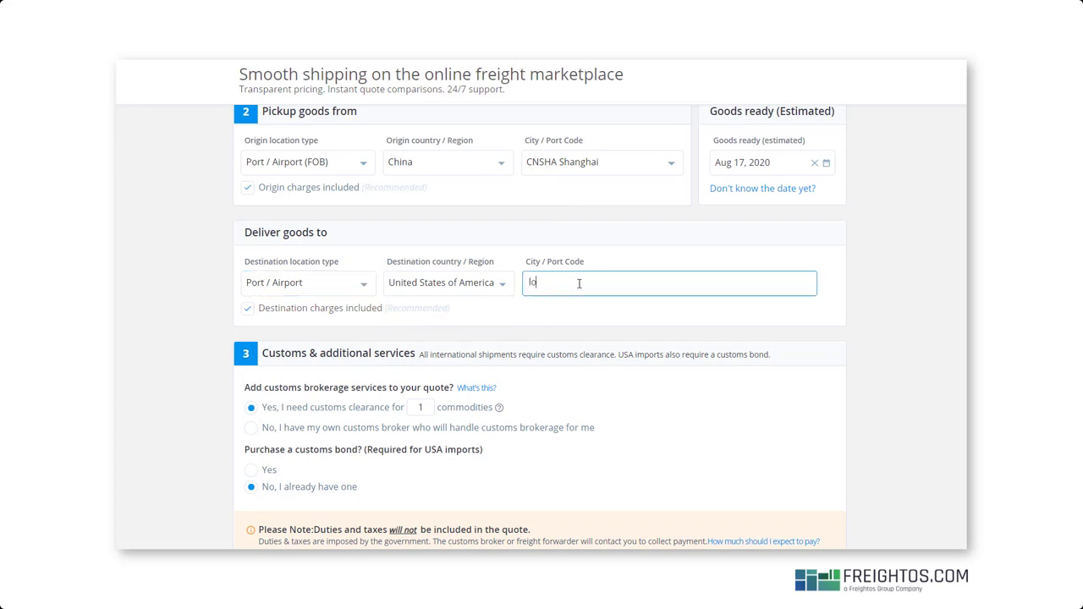
left_click(559, 306)
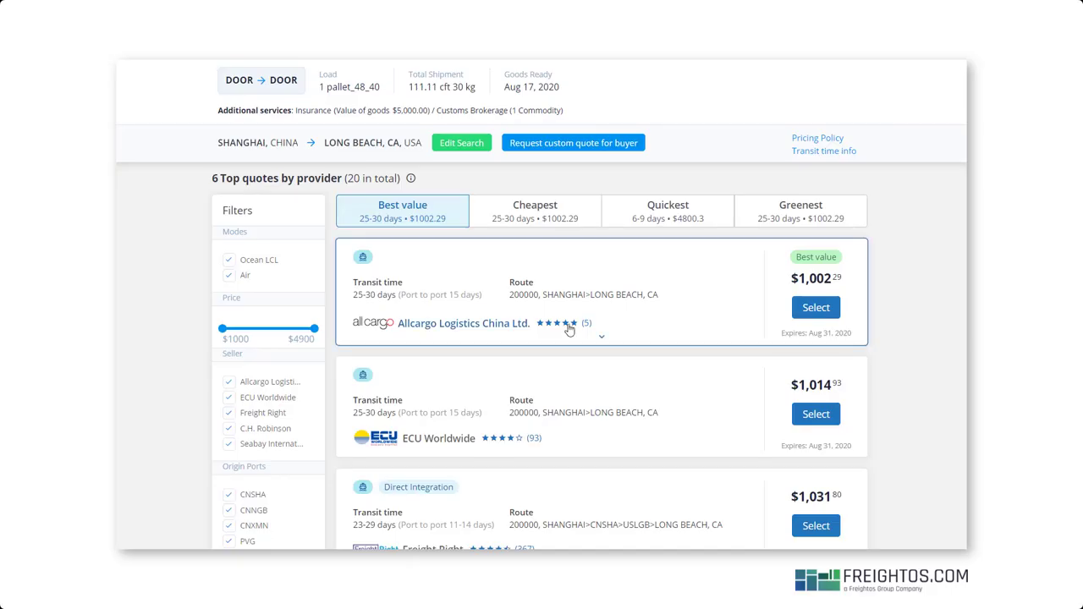
Step: Read through the customer reviews of Allcargo Logistics China Ltd. and close them
left_click(566, 325)
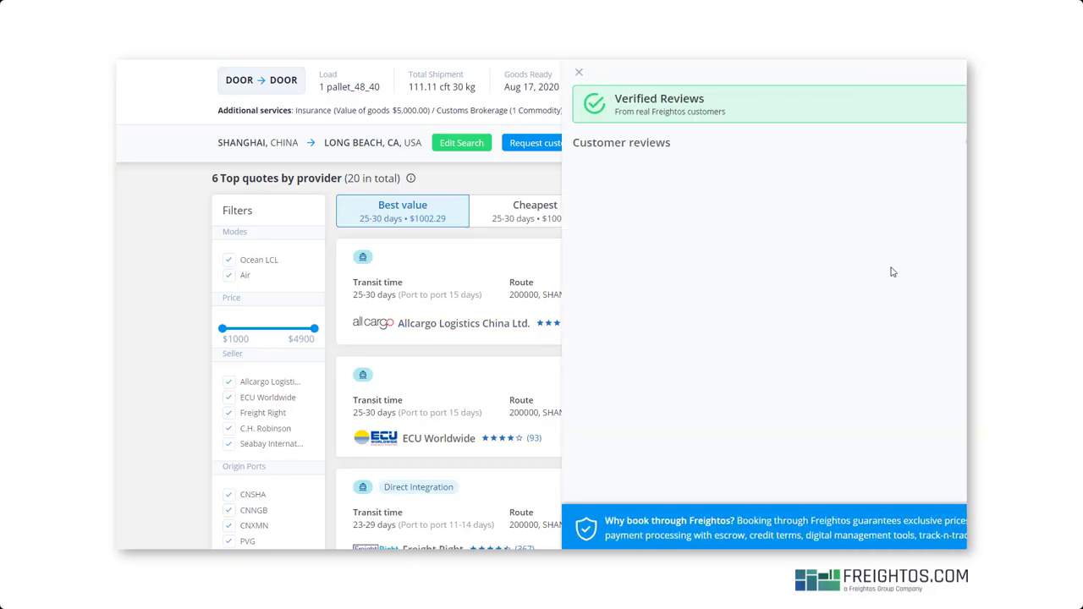
scroll(893, 271, "down", 3)
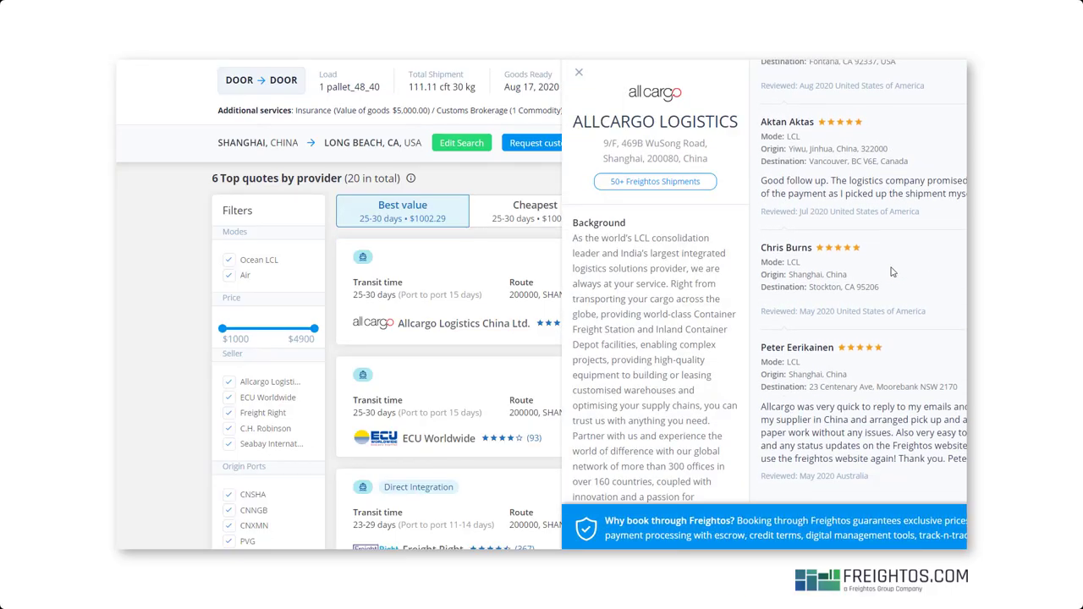
scroll(893, 272, "up", 3)
left_click(580, 76)
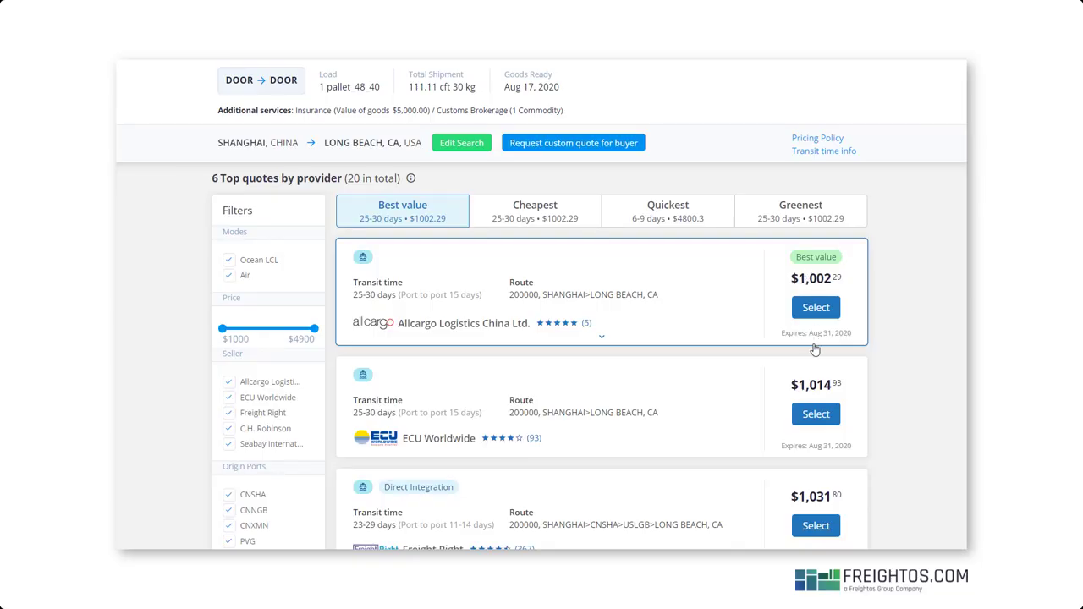
Step: Expand the best-value Allcargo quote, review its origin, freight, destination and customs charges, and collapse it again
left_click(601, 342)
scroll(593, 371, "down", 3)
scroll(594, 370, "down", 5)
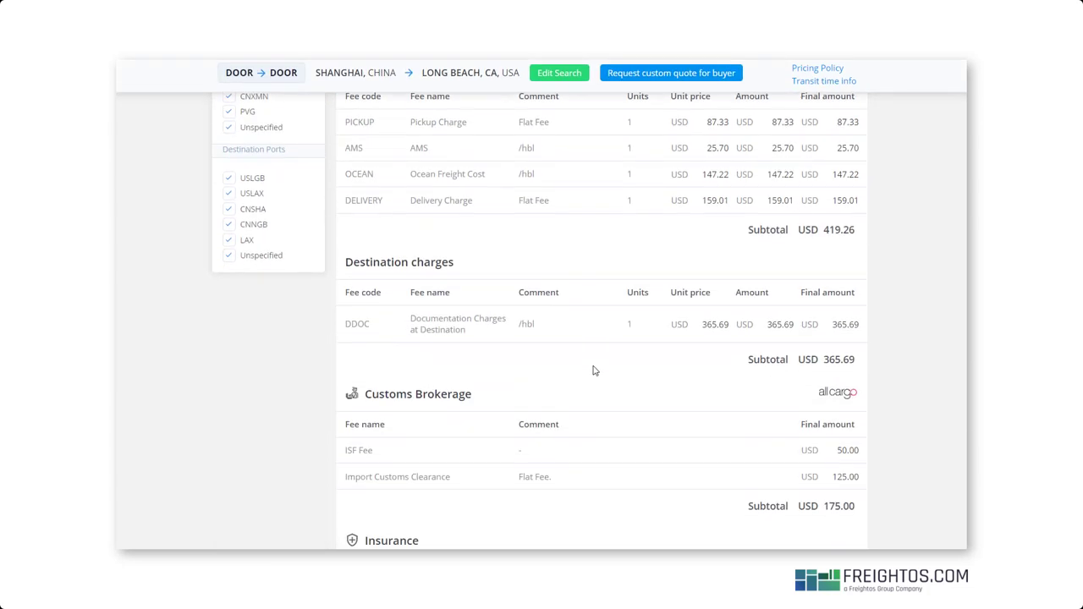
scroll(594, 371, "up", 8)
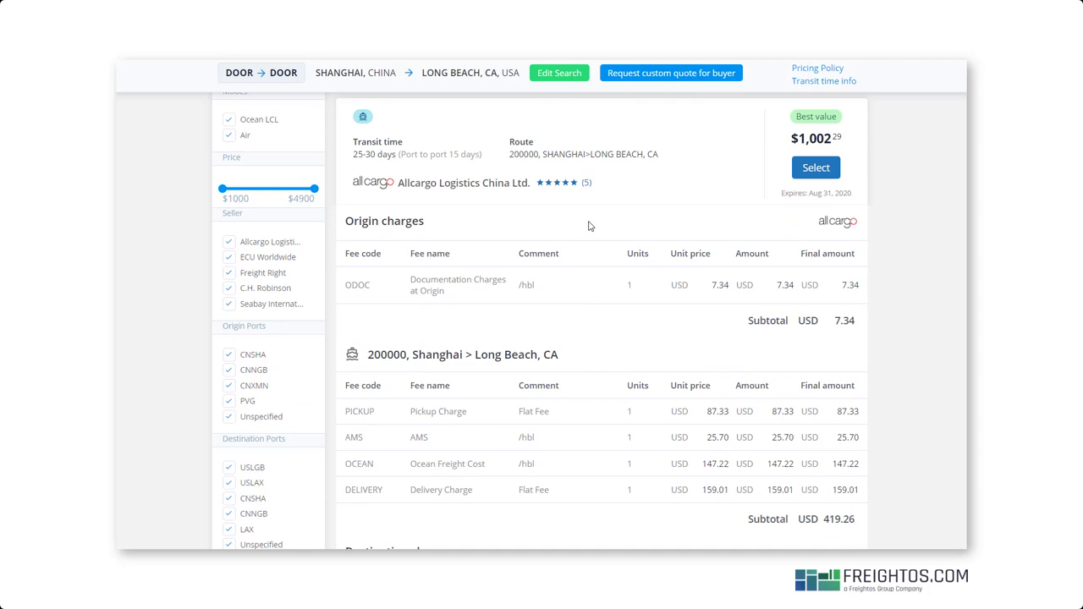
left_click(600, 202)
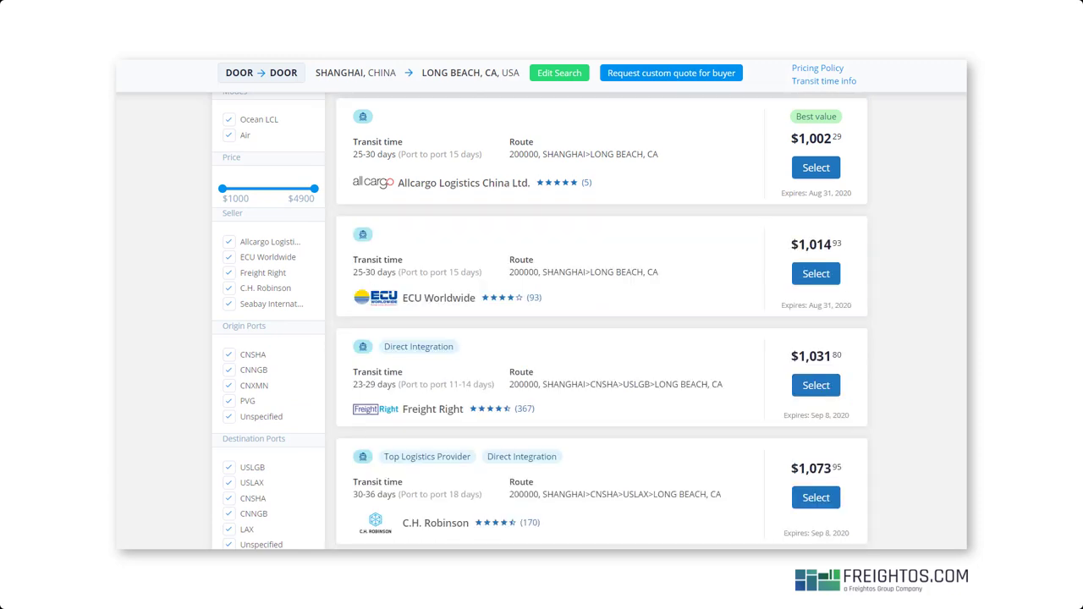
Step: Filter the quotes by transport mode to Ocean LCL only and to Air only, showing all modes again after each
scroll(540, 321, "down", 1)
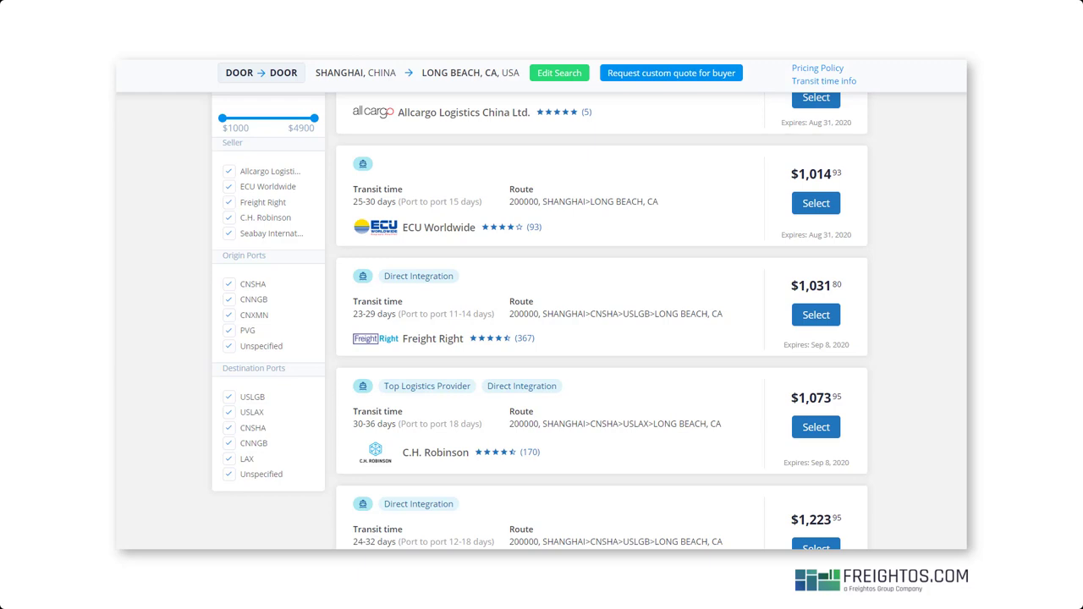
scroll(541, 321, "up", 5)
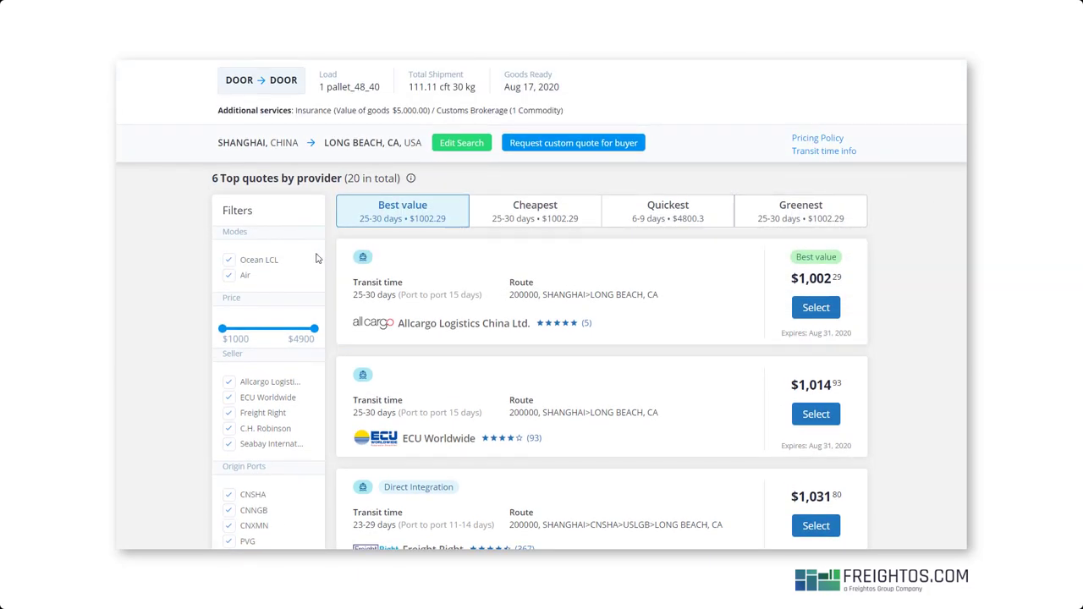
mouse_move(310, 262)
mouse_move(297, 279)
left_click(292, 262)
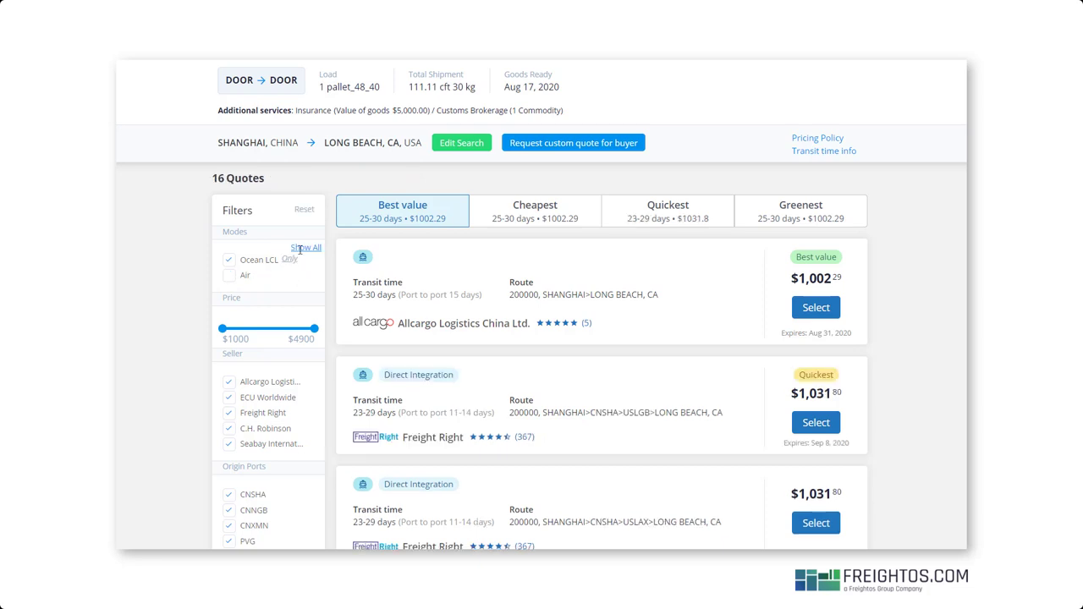
left_click(303, 247)
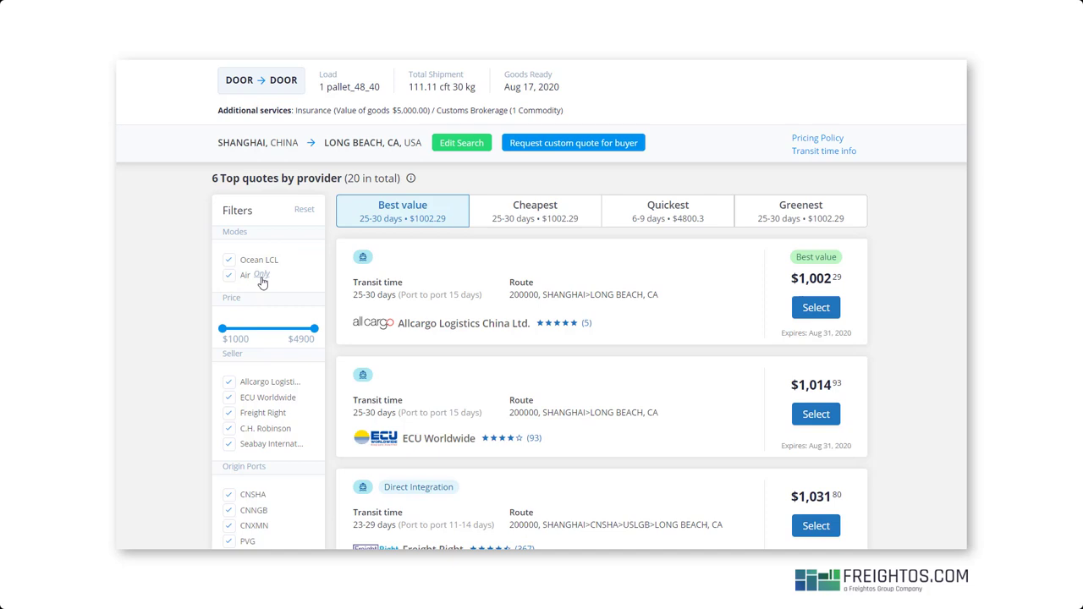
left_click(262, 276)
left_click(297, 250)
Step: Filter the quotes by origin port CNNGB only and by destination port CNSHA only, restoring all ports after each
scroll(296, 252, "down", 3)
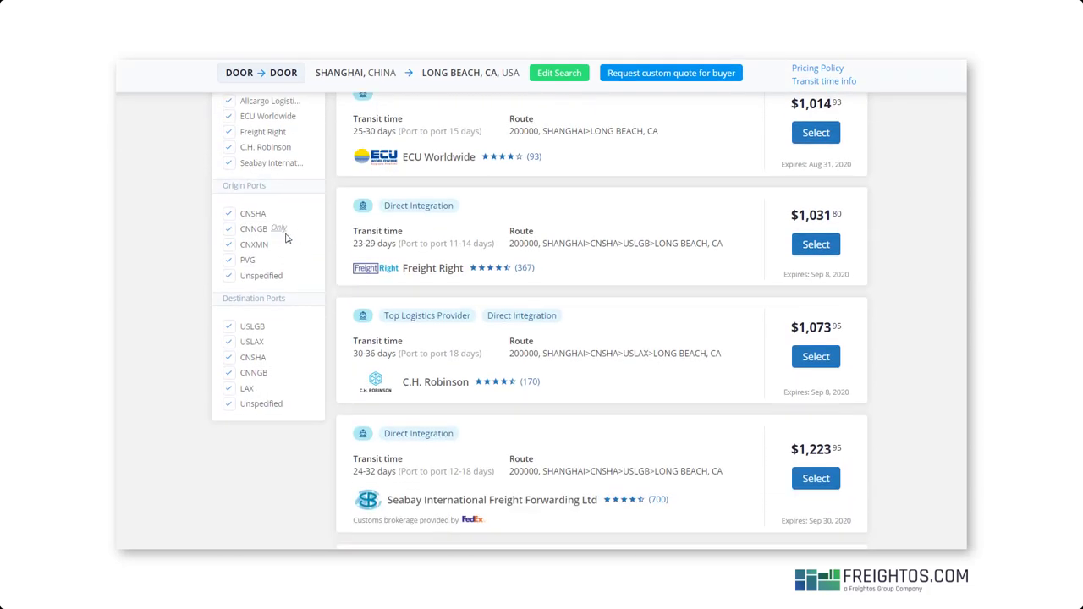
left_click(280, 230)
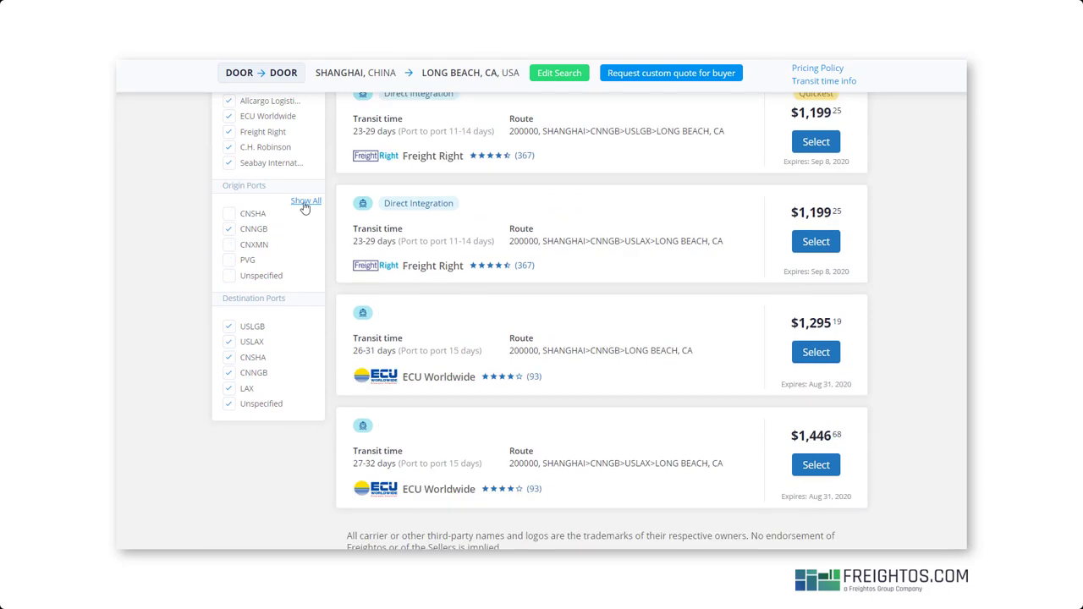
left_click(304, 203)
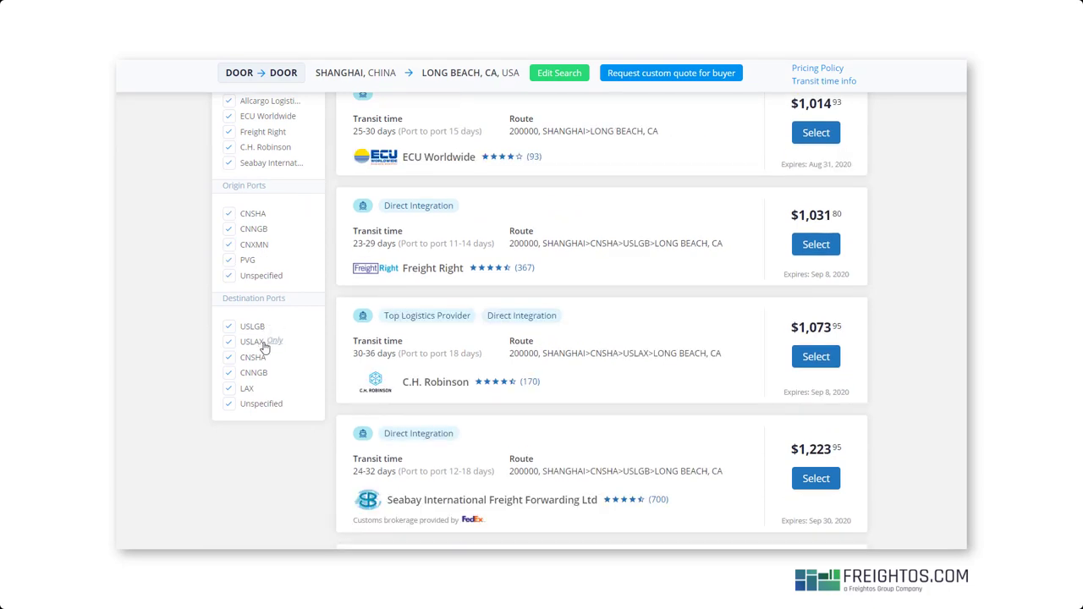
left_click(276, 357)
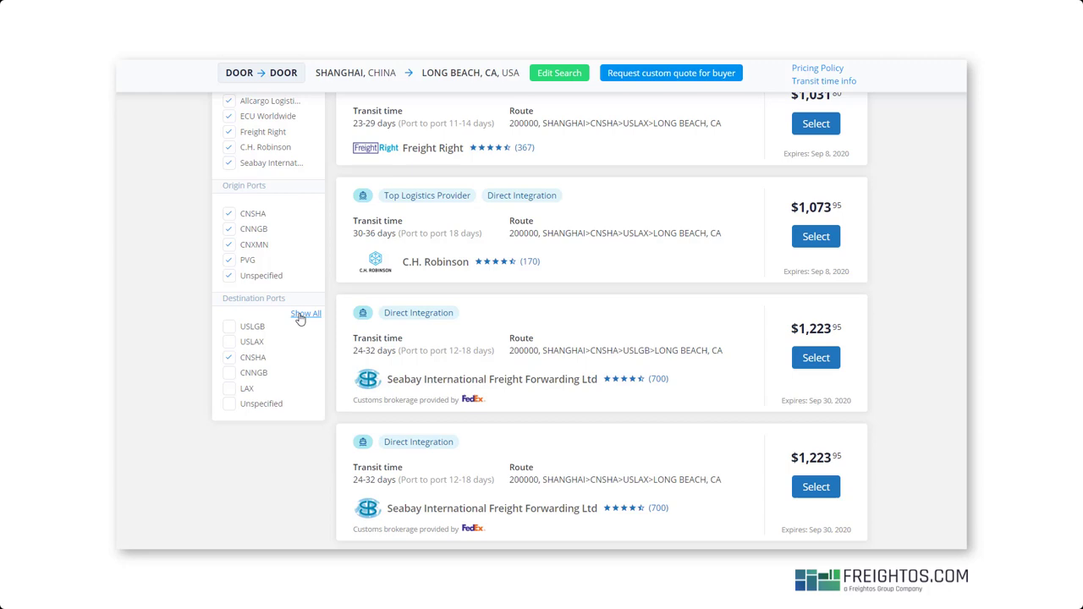
left_click(301, 314)
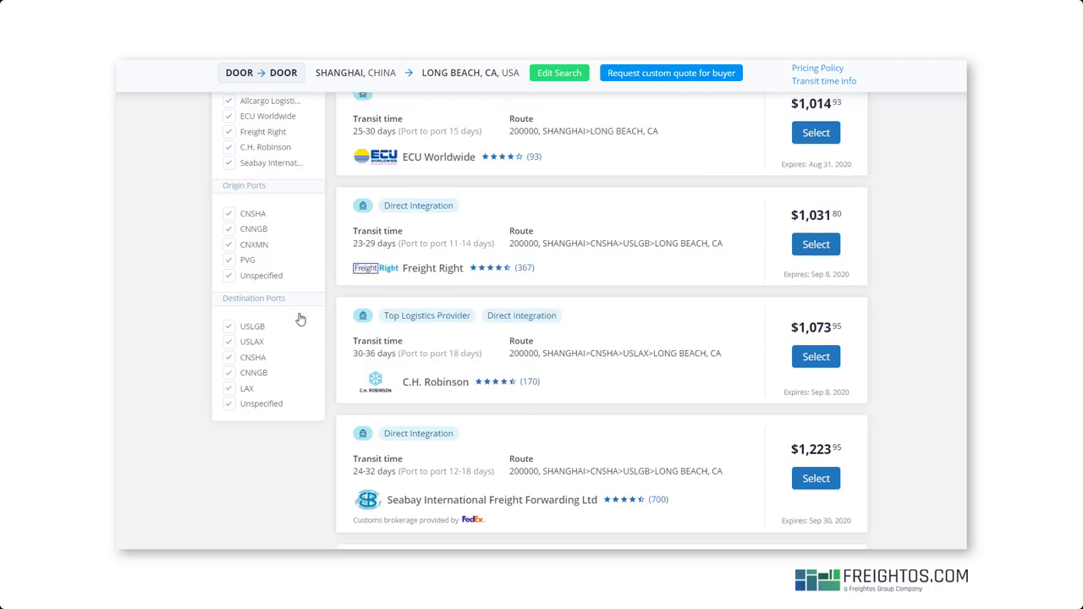
Step: Try adjusting the upper limit of the quote price filter
scroll(300, 319, "up", 4)
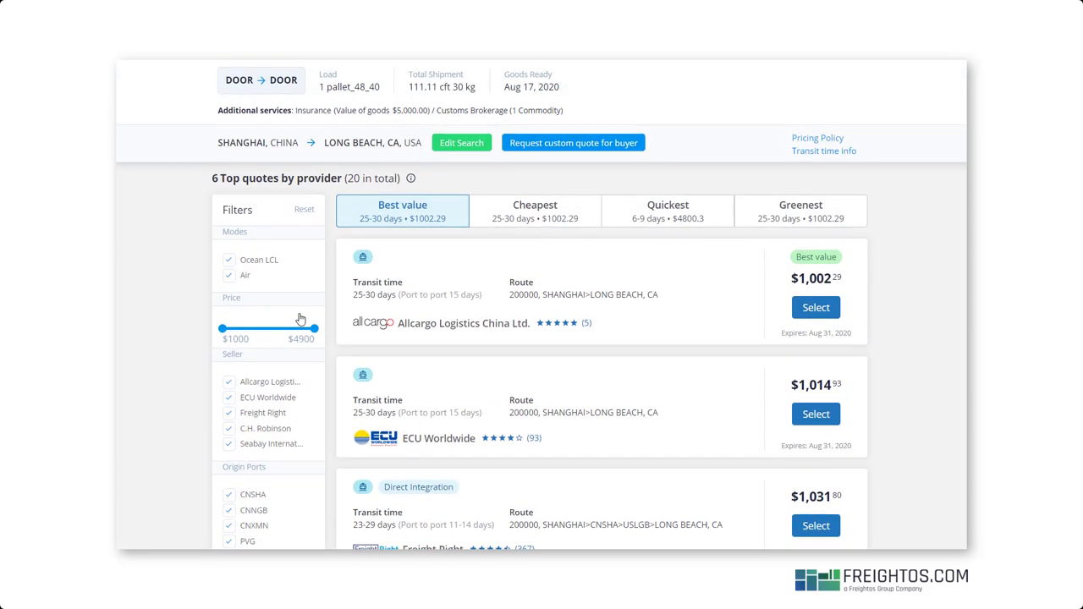
mouse_move(313, 330)
left_mouse_down()
mouse_move(276, 337)
mouse_move(314, 336)
left_mouse_up()
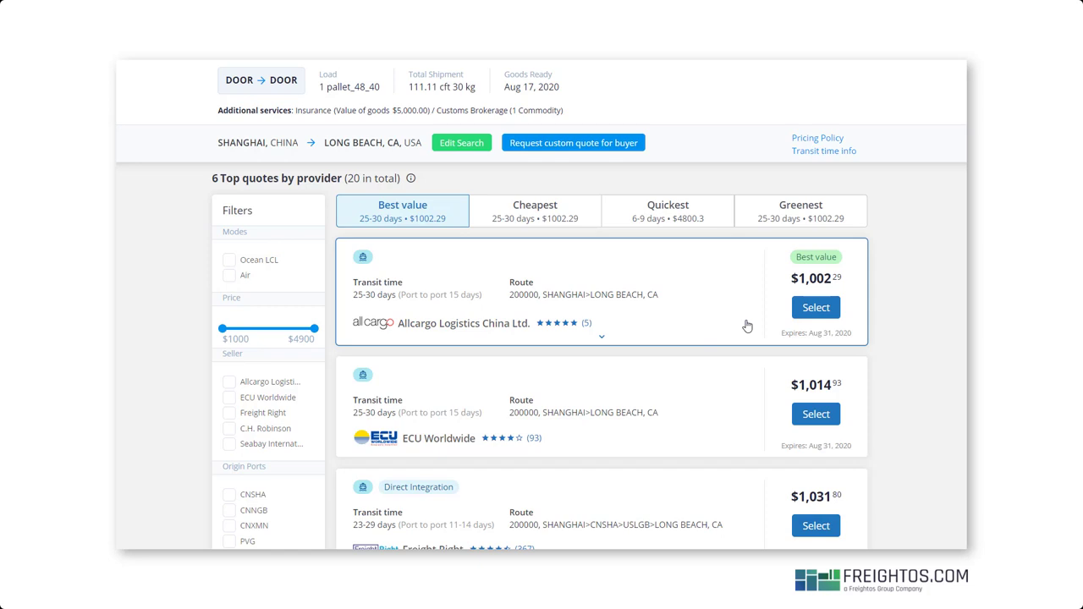
Step: Select the best-value Allcargo quote and add the comment "this was easy!" to the booking details, reviewing the shipment summary and terms
left_click(795, 311)
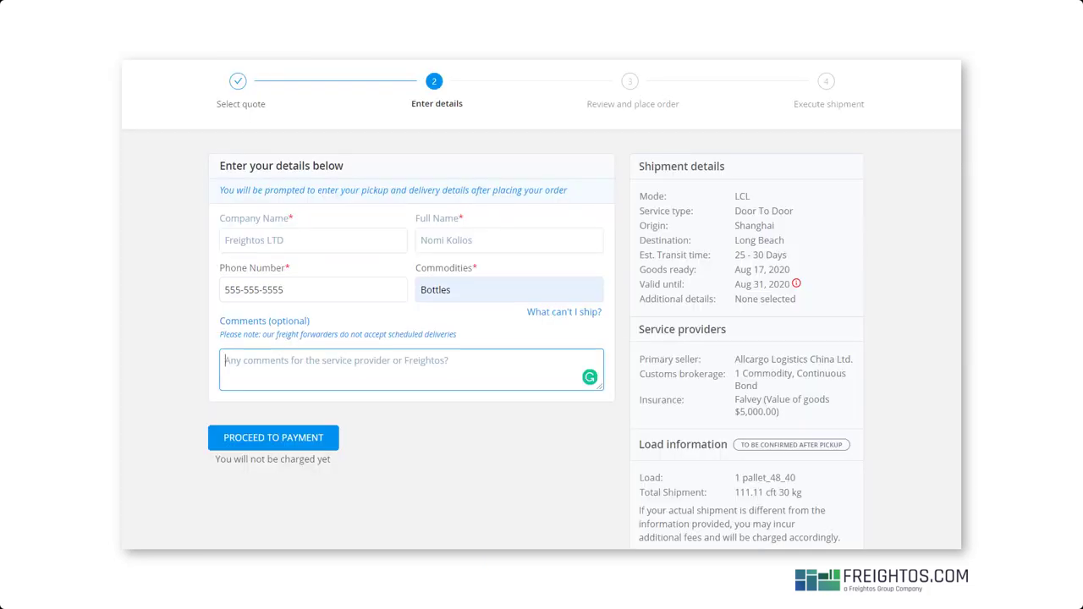
type("this")
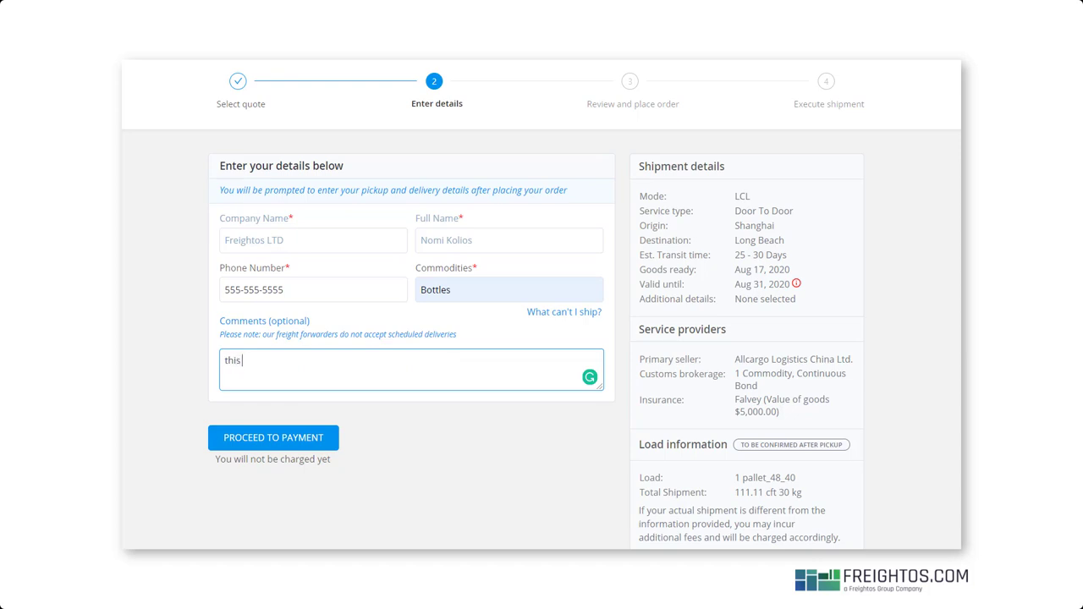
type(" was easy!")
scroll(844, 233, "down", 2)
scroll(843, 231, "down", 1)
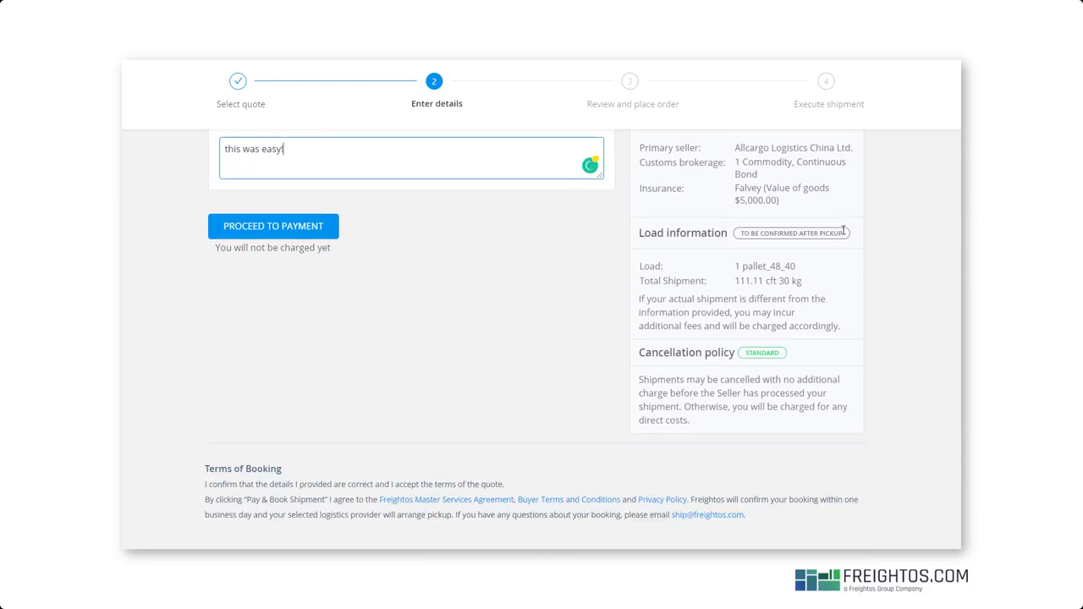
scroll(843, 230, "up", 3)
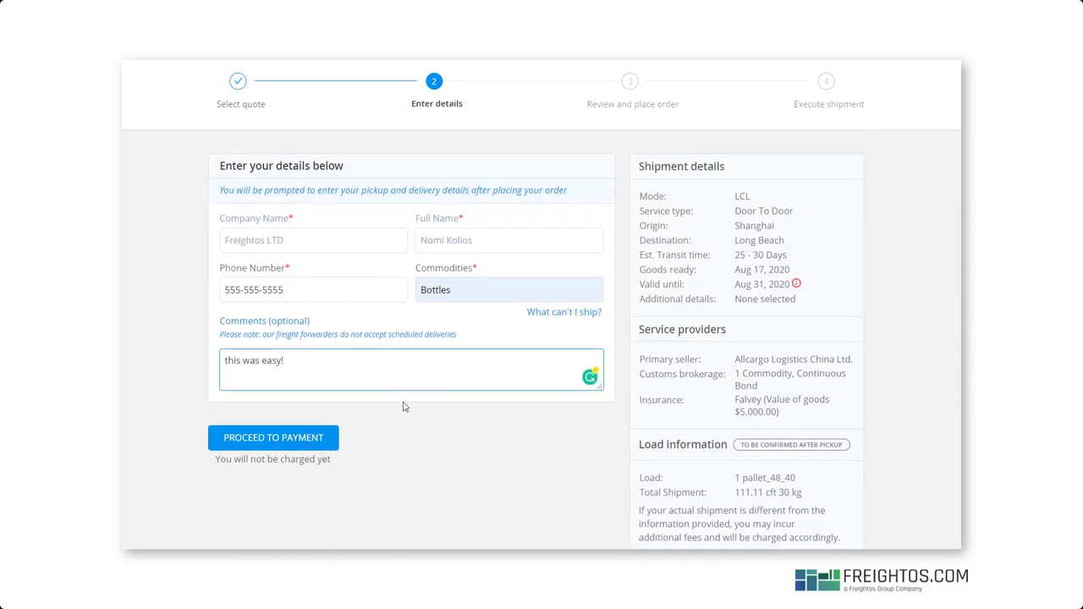